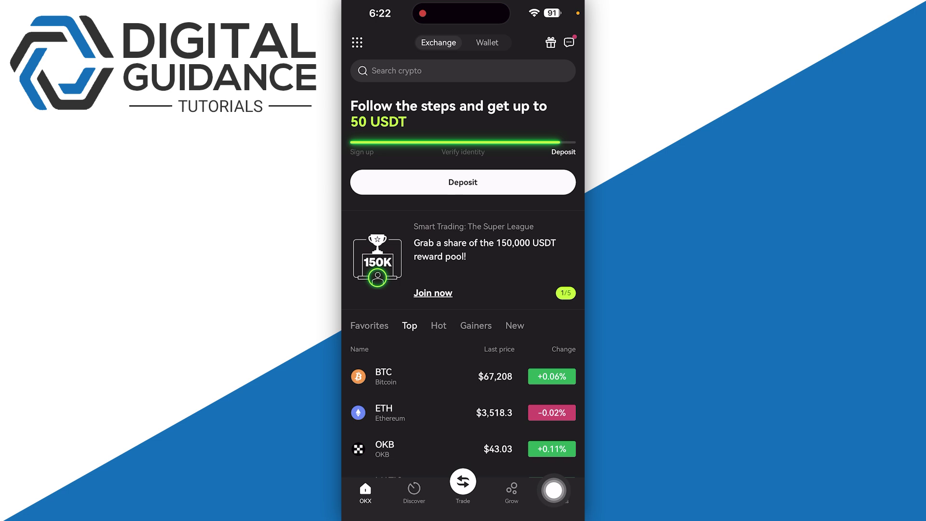
# - From OKX Assets, bring up the USDT deposit page on the ERC20 network
pyautogui.click(553, 490)
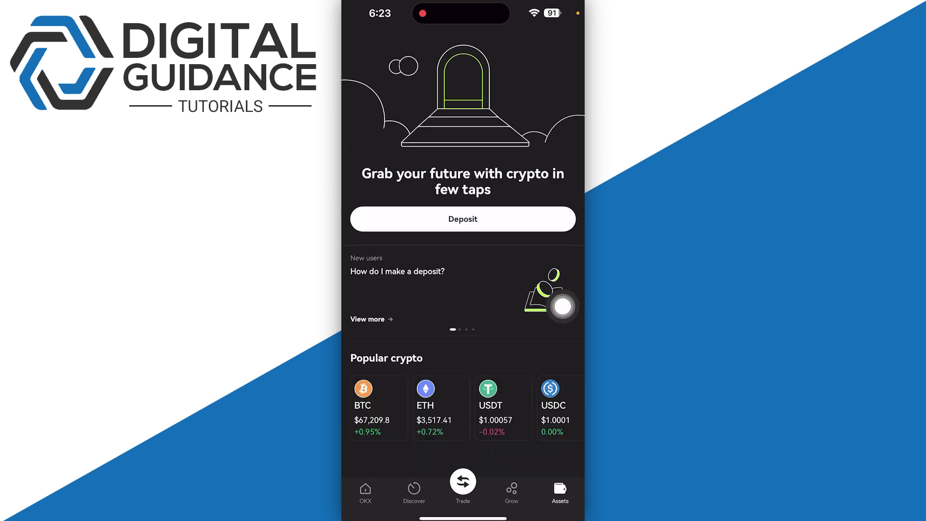
pyautogui.scroll(-2, 563, 306)
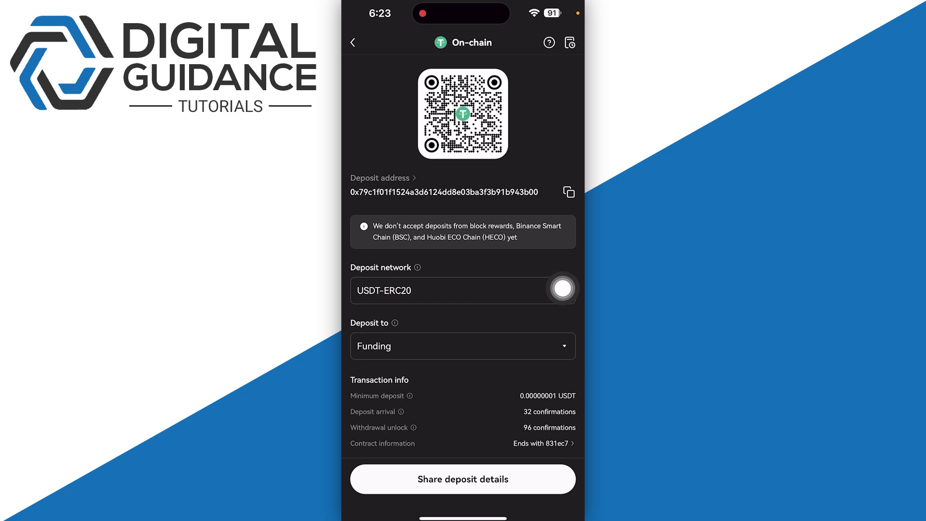
# - Copy the OKX USDT-ERC20 deposit address and leave OKX for Bybit
pyautogui.click(569, 192)
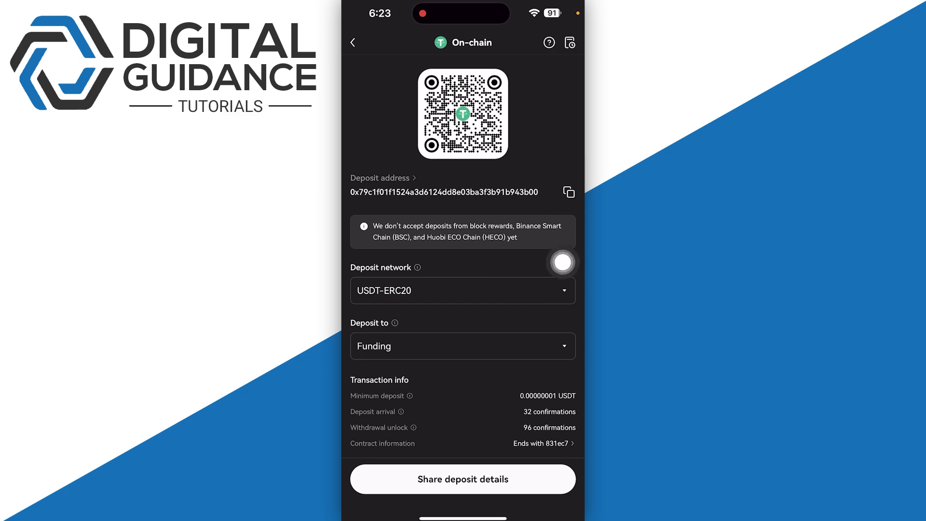
pyautogui.click(563, 263)
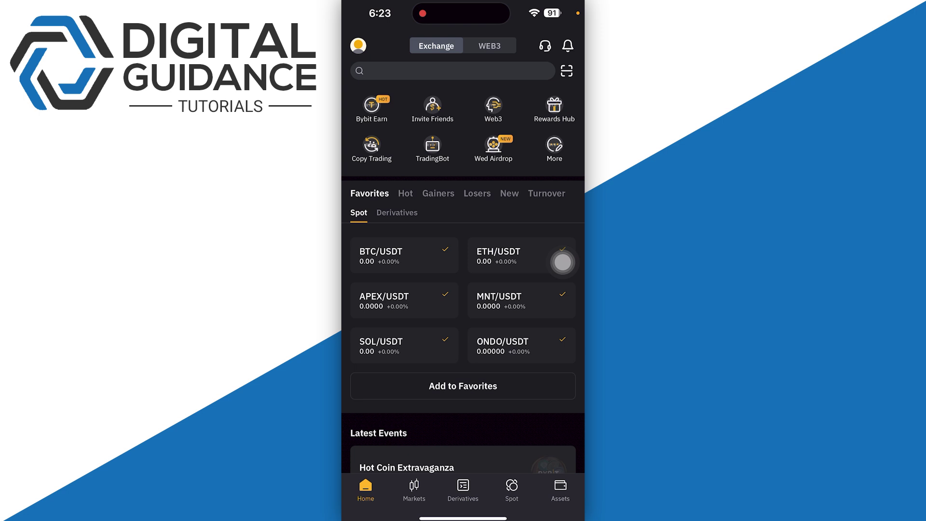
# - Start a Bybit withdrawal from Assets and search 'usdt' to pick USDT
pyautogui.click(560, 491)
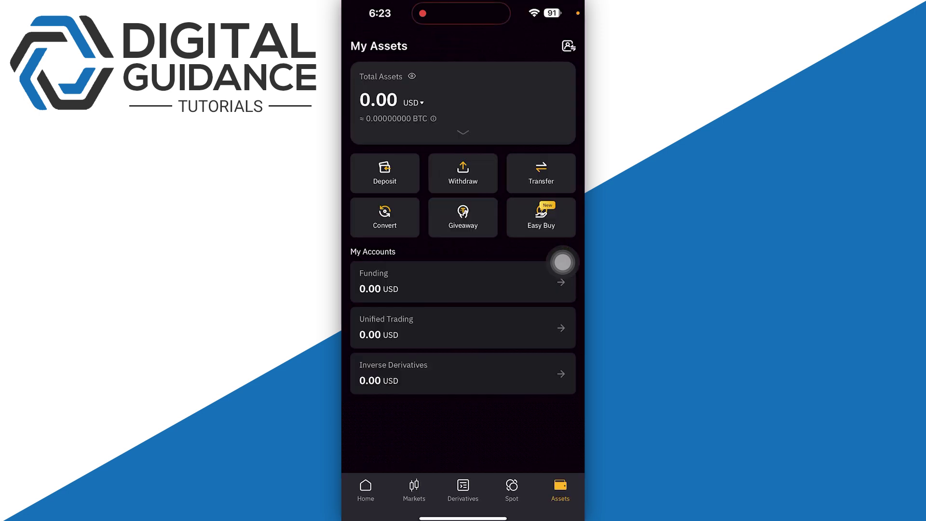
pyautogui.moveTo(563, 262); pyautogui.dragTo(563, 252)
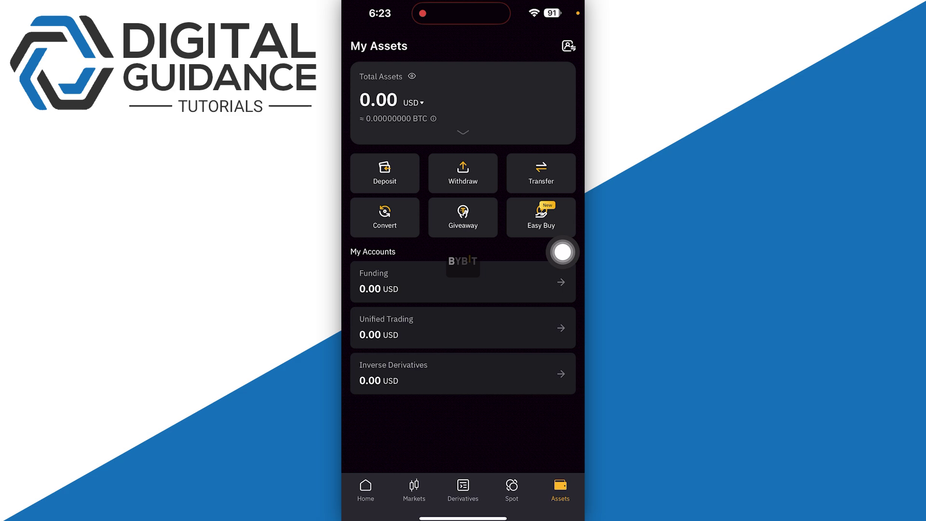
pyautogui.click(355, 102)
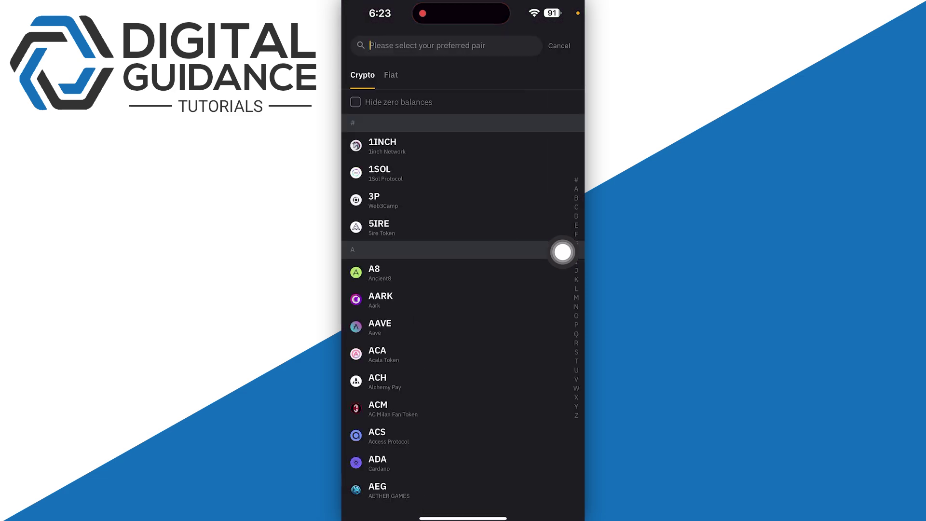
pyautogui.write('usdt')
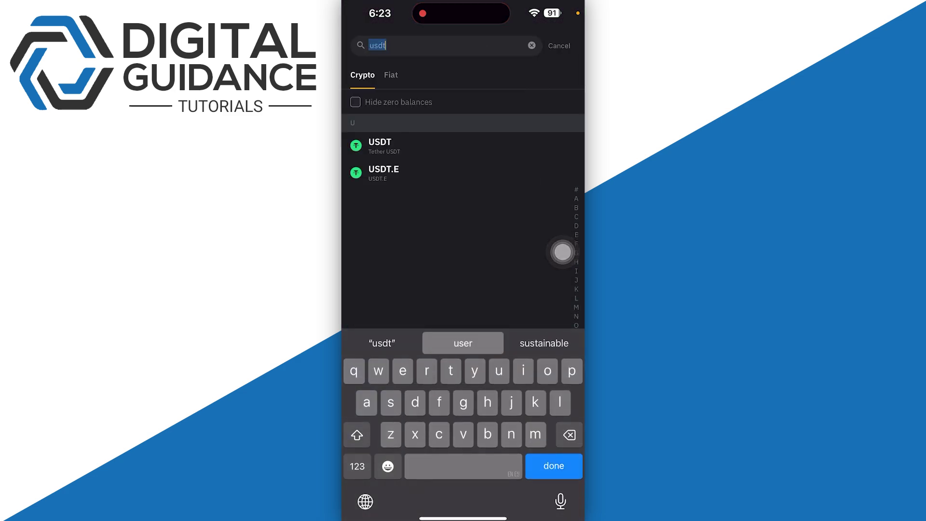
pyautogui.press('Return')
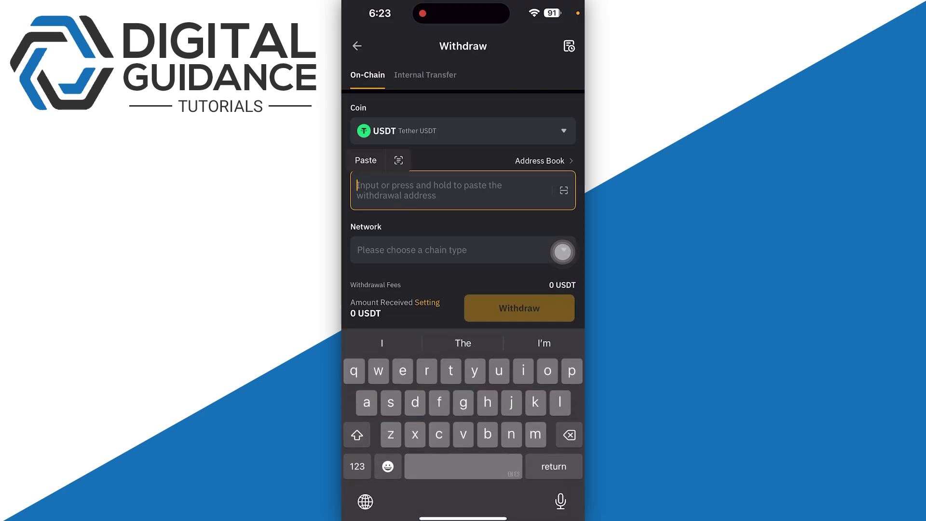
# - Paste the OKX address, choose the ERC20 network and enter 10 USDT
pyautogui.click(365, 160)
pyautogui.click(464, 310)
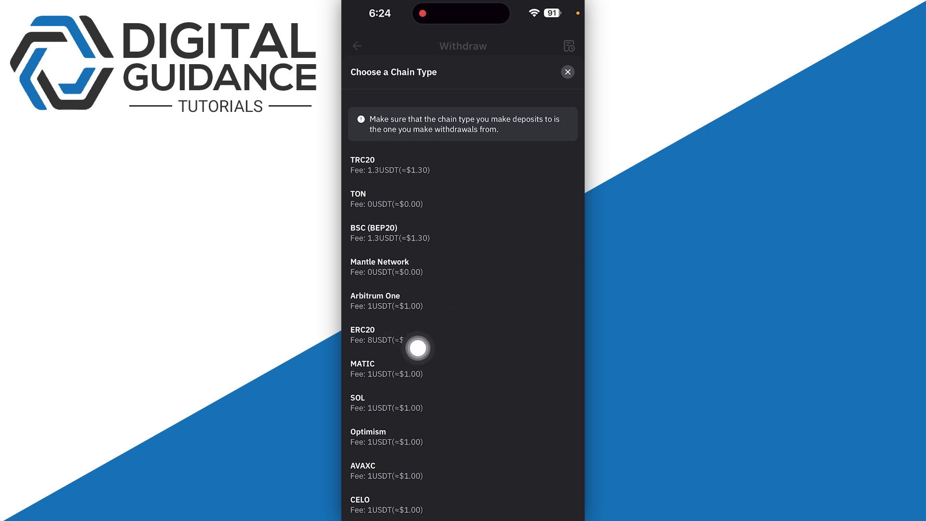
pyautogui.moveTo(560, 270); pyautogui.dragTo(563, 273)
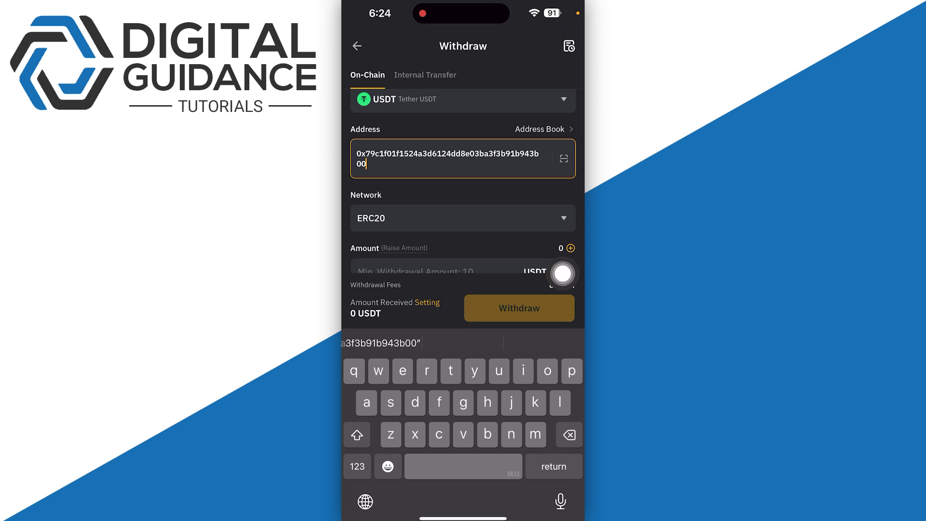
pyautogui.click(563, 273)
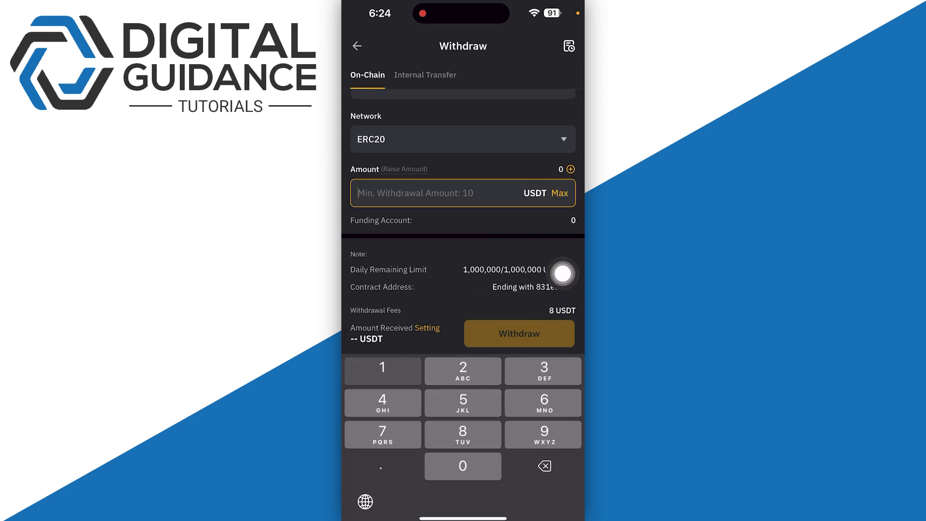
pyautogui.write('10')
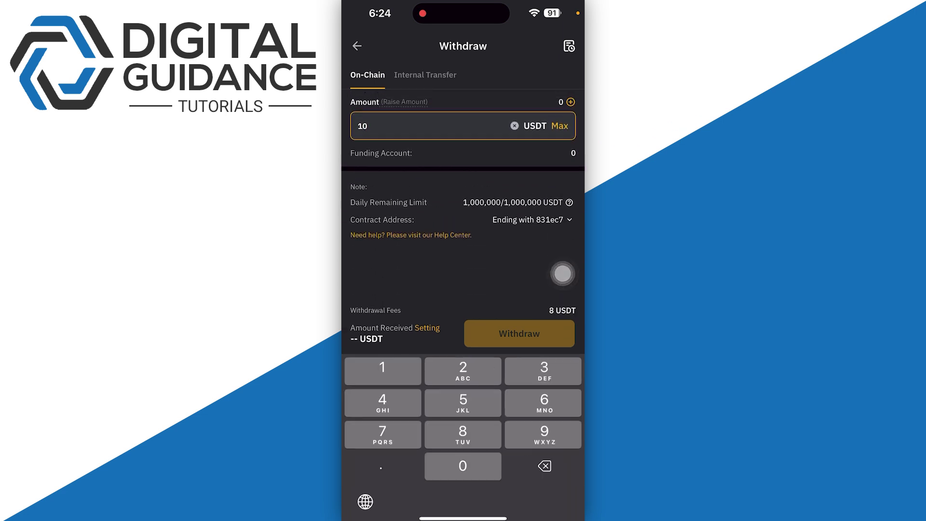
pyautogui.scroll(3, 463, 196)
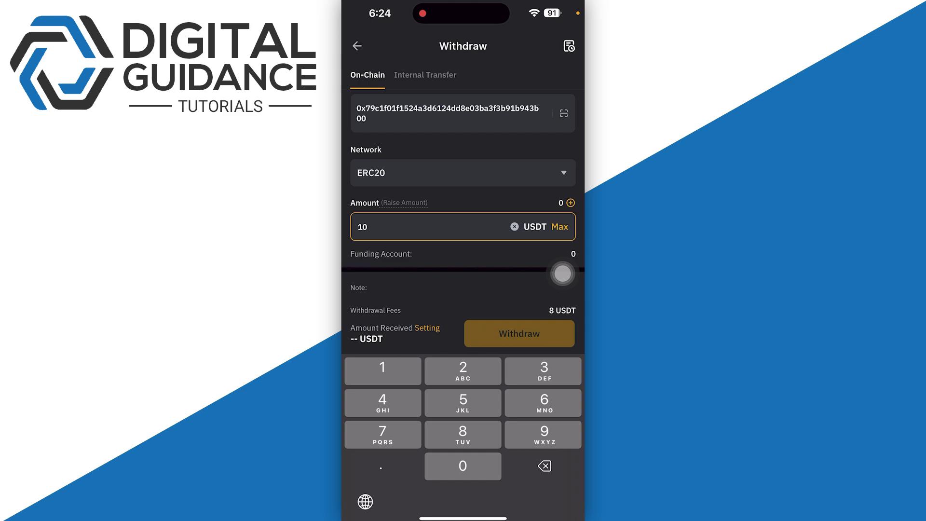
pyautogui.moveTo(464, 517); pyautogui.dragTo(463, 435)
# - Review OKX's USDT-ERC20 deposit details, keeping Funding as the deposit destination
pyautogui.click(427, 275)
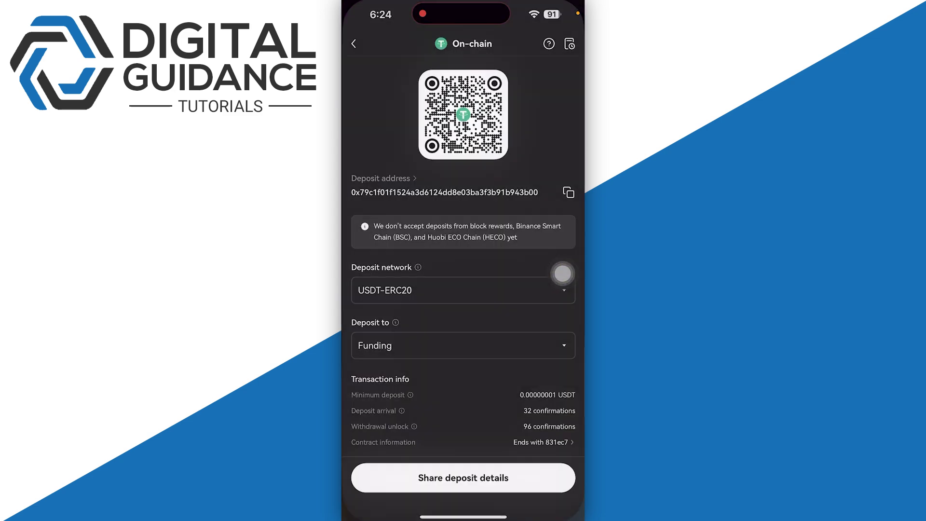
pyautogui.click(463, 346)
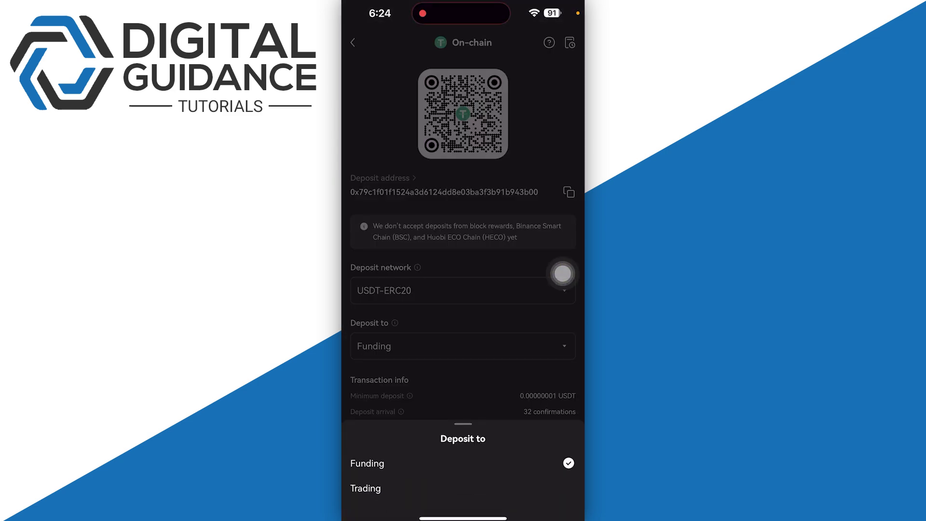
pyautogui.click(563, 273)
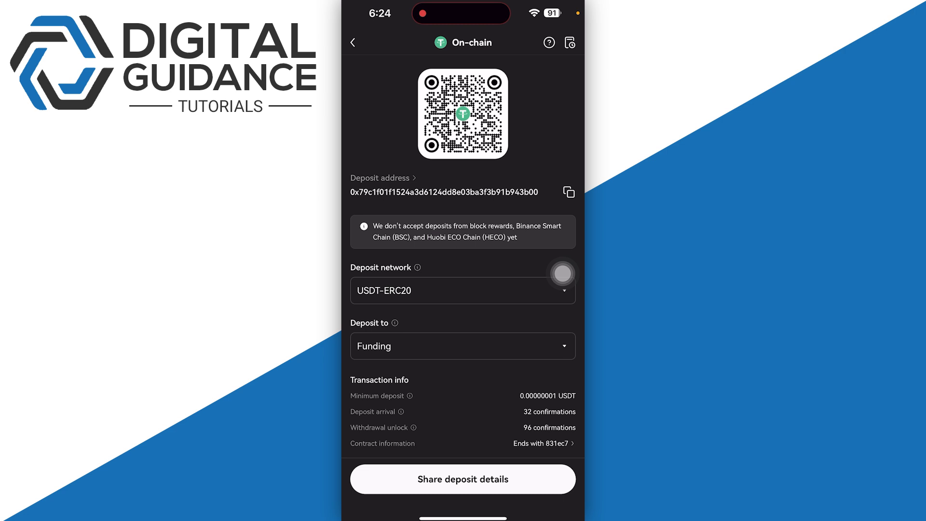
pyautogui.click(464, 346)
pyautogui.click(376, 463)
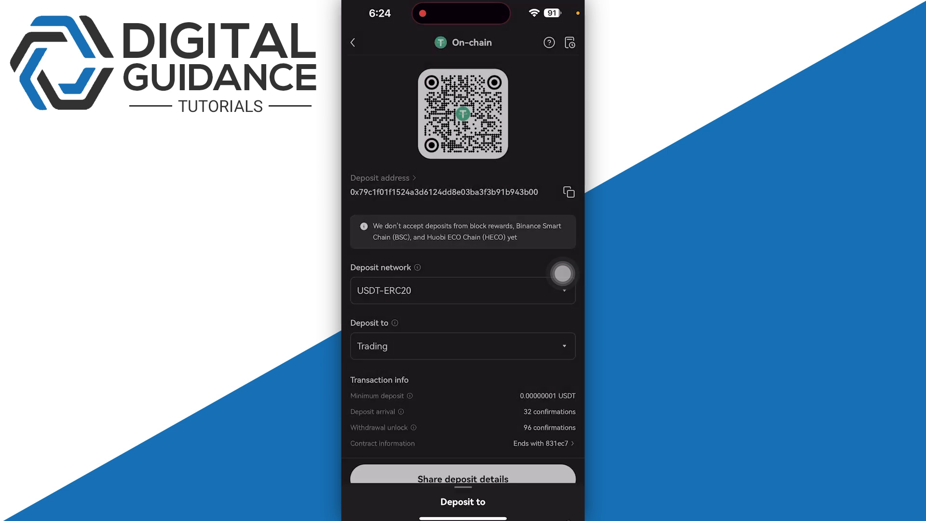
pyautogui.scroll(-1, 563, 274)
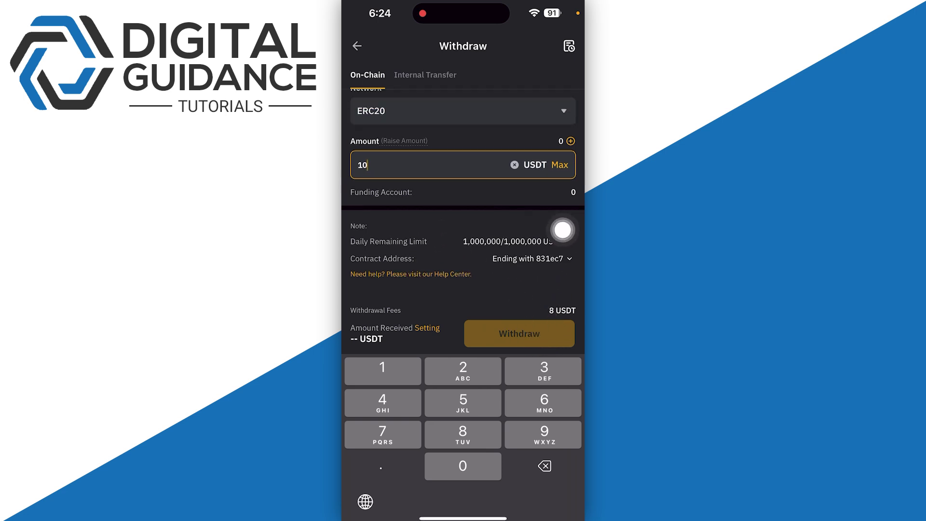
# - Check Bybit's chain list shows ERC20 selected, then go to the home screen
pyautogui.click(562, 230)
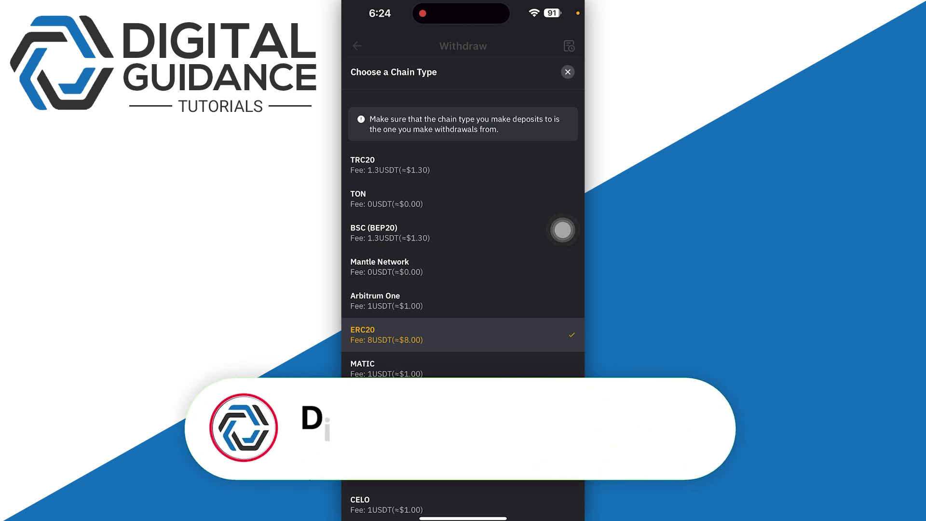
pyautogui.click(561, 230)
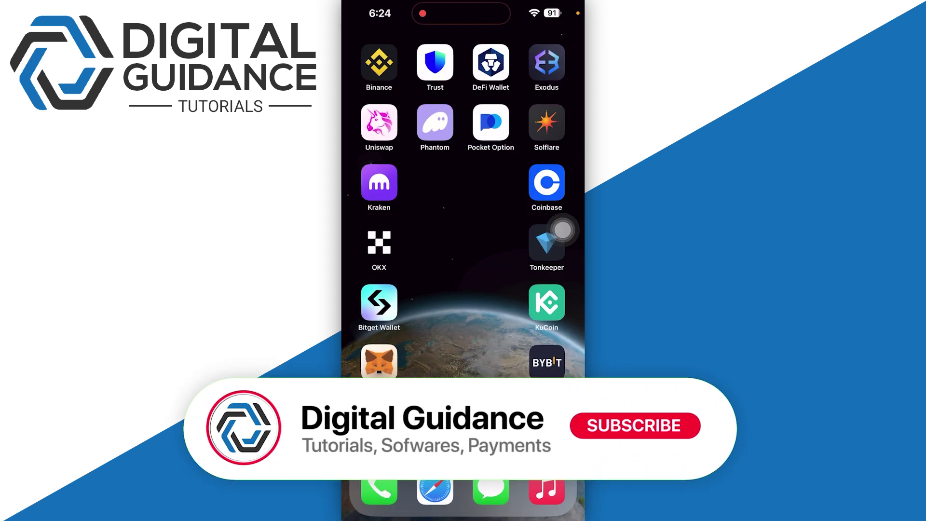